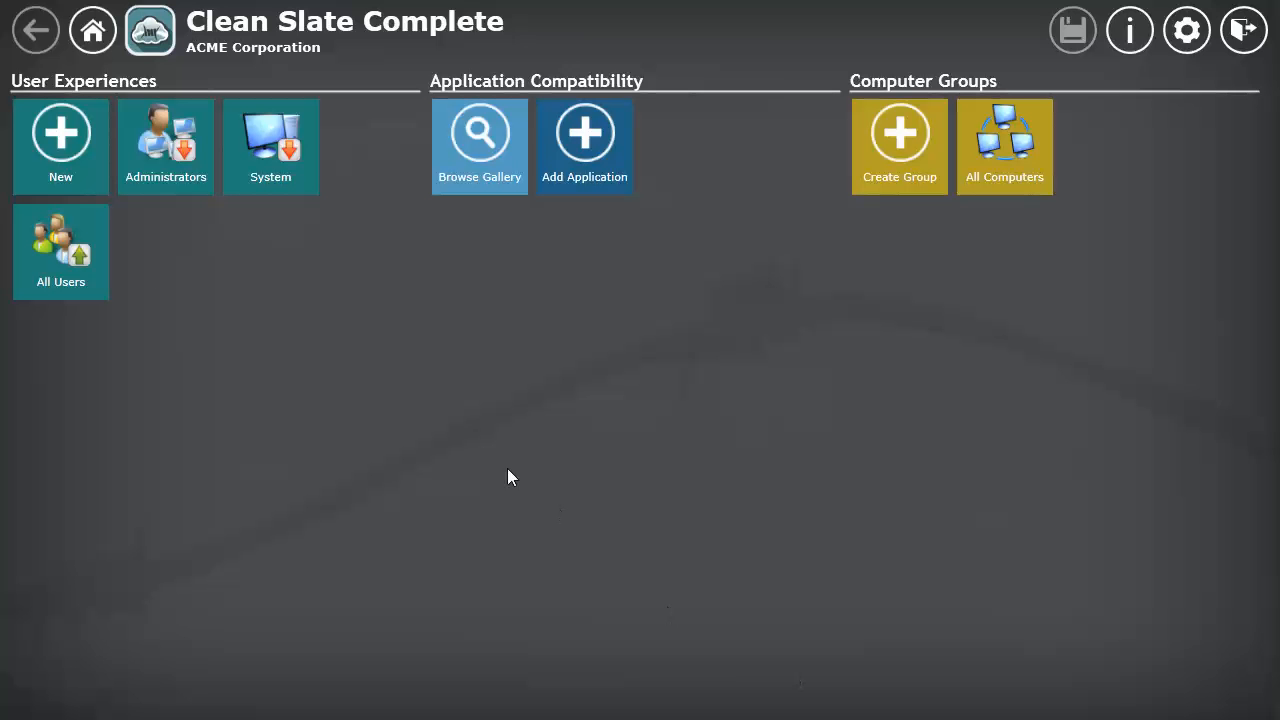
Step: Review the details and available settings of the All Users experience
left_click(70, 261)
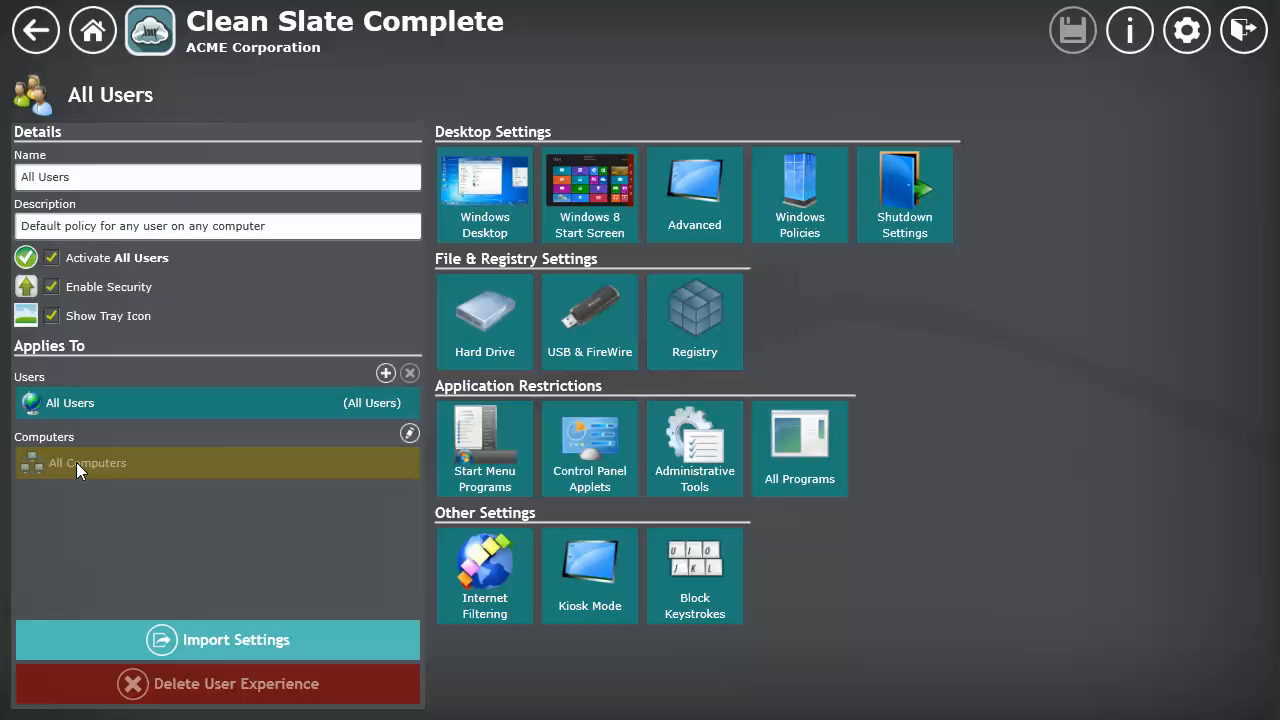
left_click(103, 34)
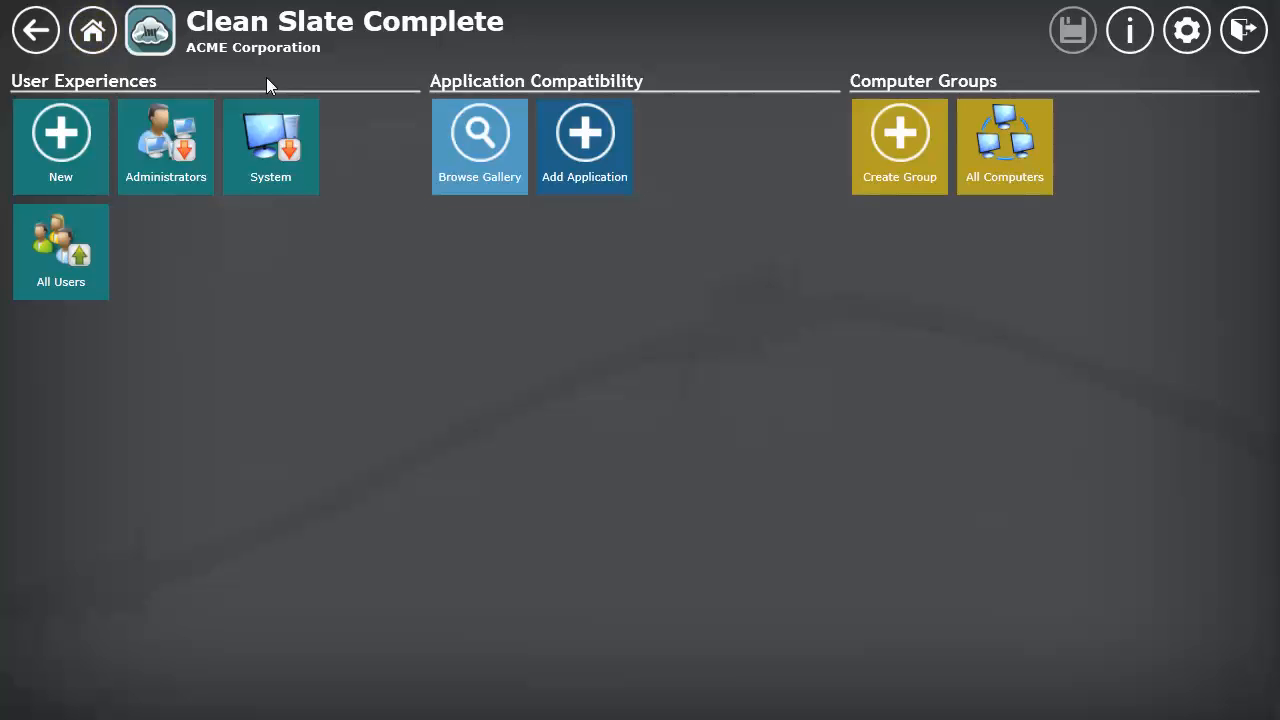
Step: Create a new computer group and name it Test Group
left_click(903, 170)
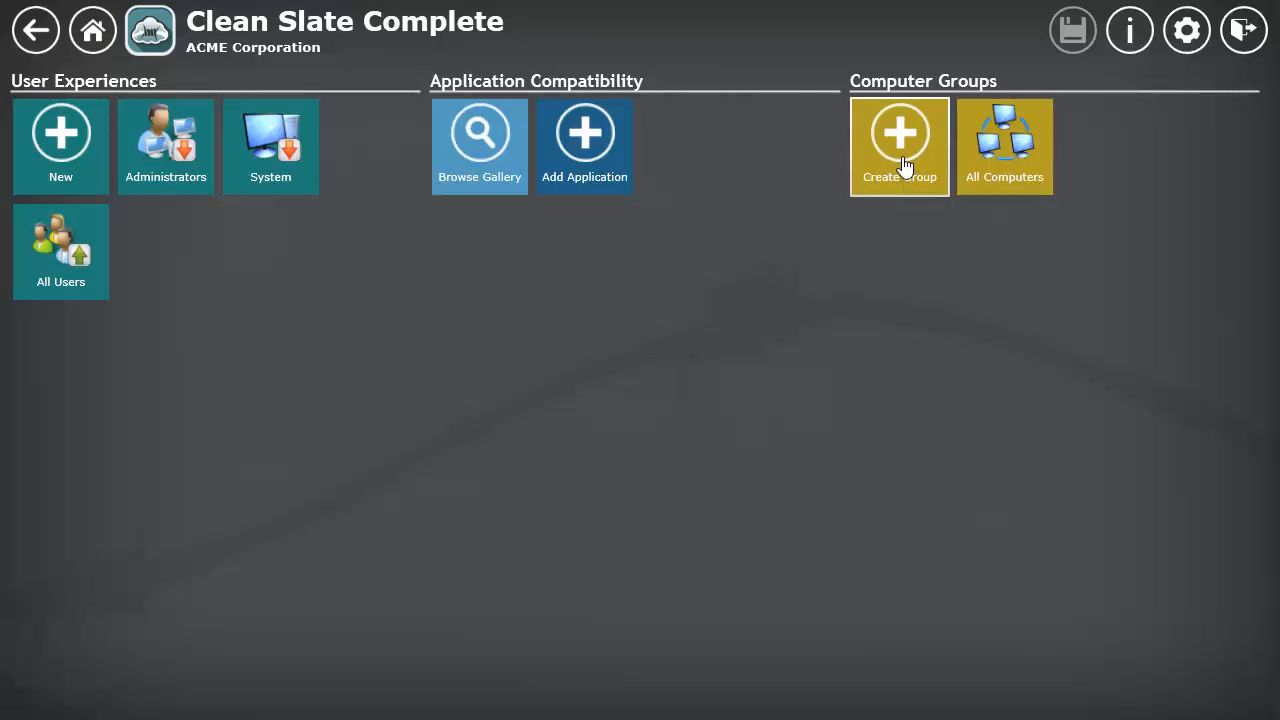
left_click(1126, 171)
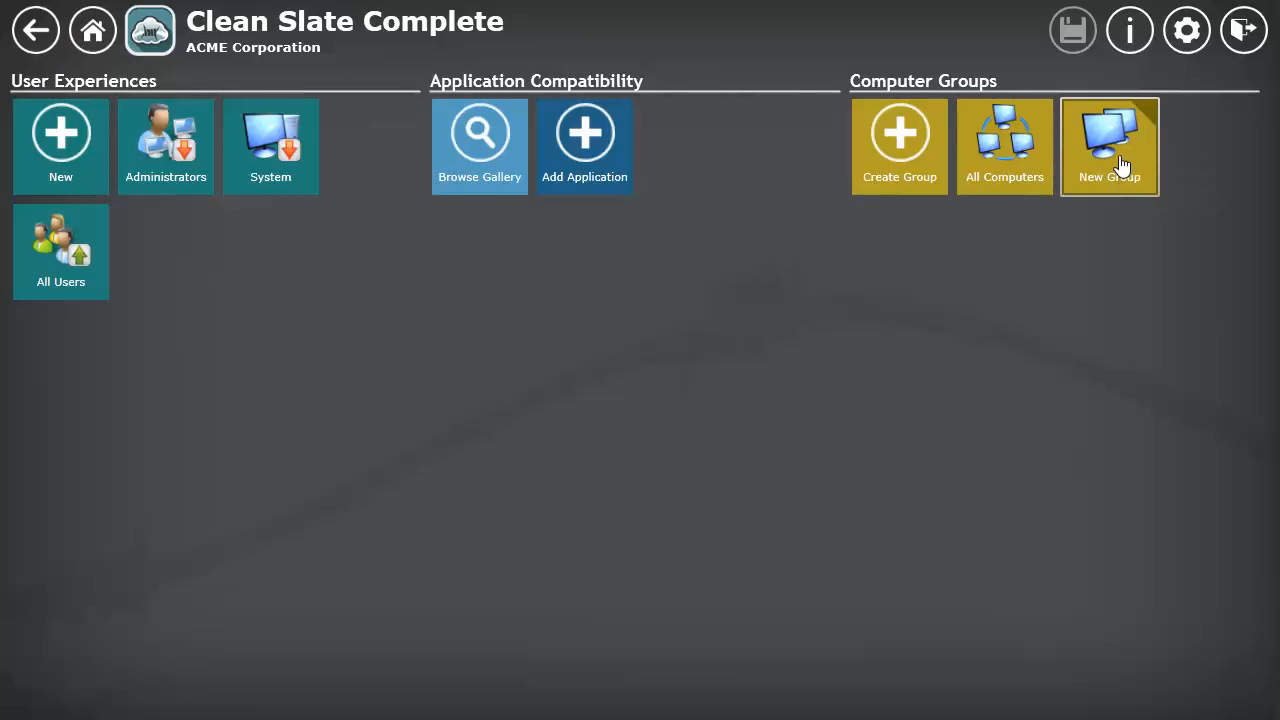
triple_click(144, 157)
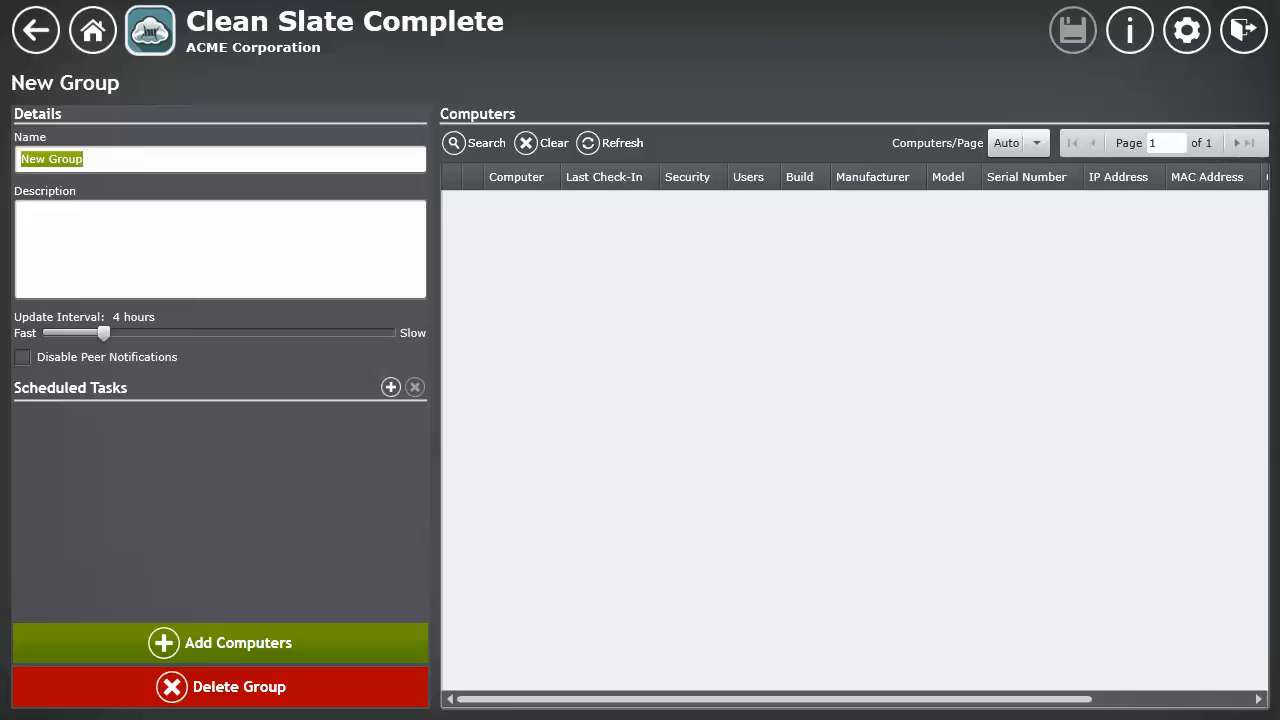
type("Test G")
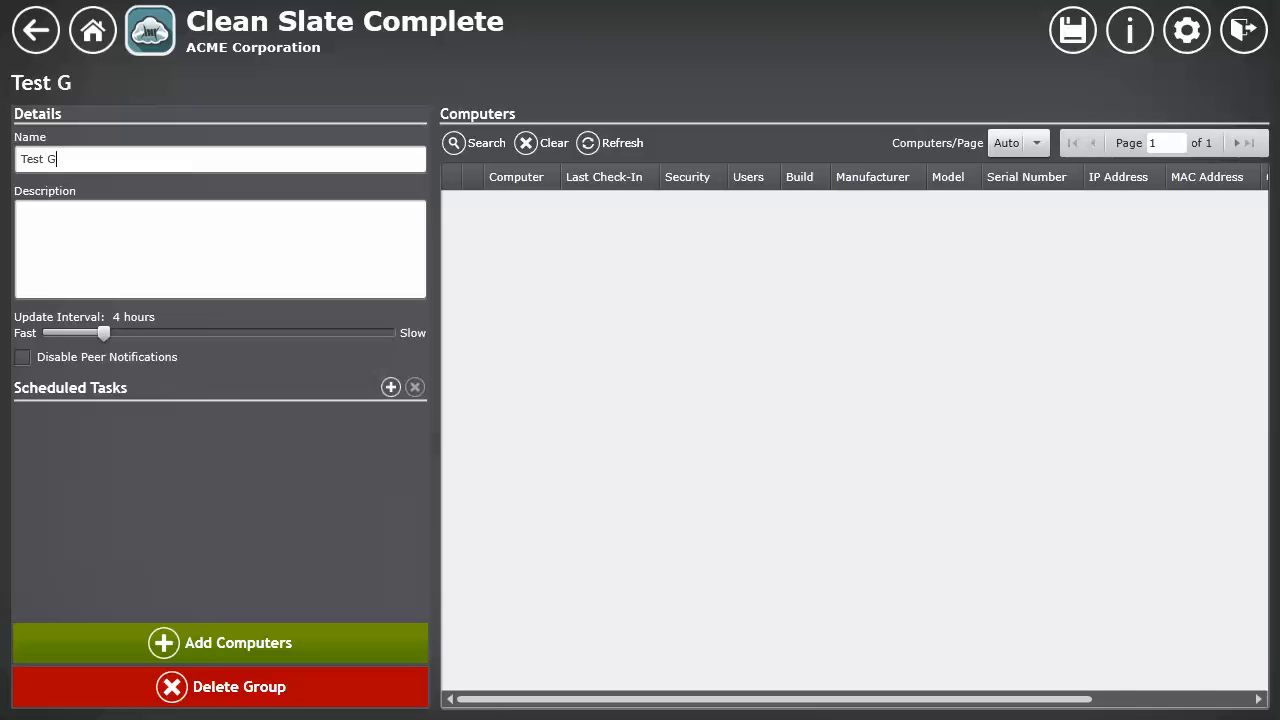
type("roup")
Step: Add the computer FGC-434-V732-VM to Test Group
left_click(214, 642)
left_click(372, 247)
left_click(809, 588)
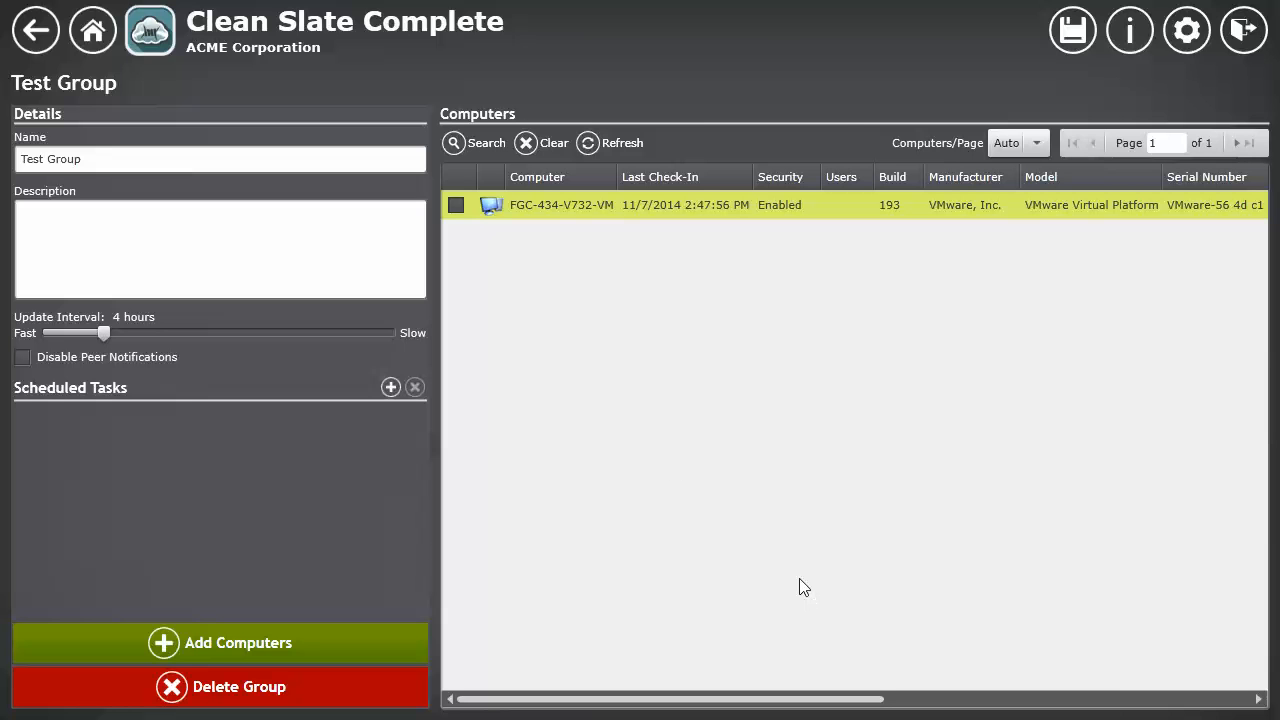
Step: Create a new user experience and name it Test Experience
left_click(94, 32)
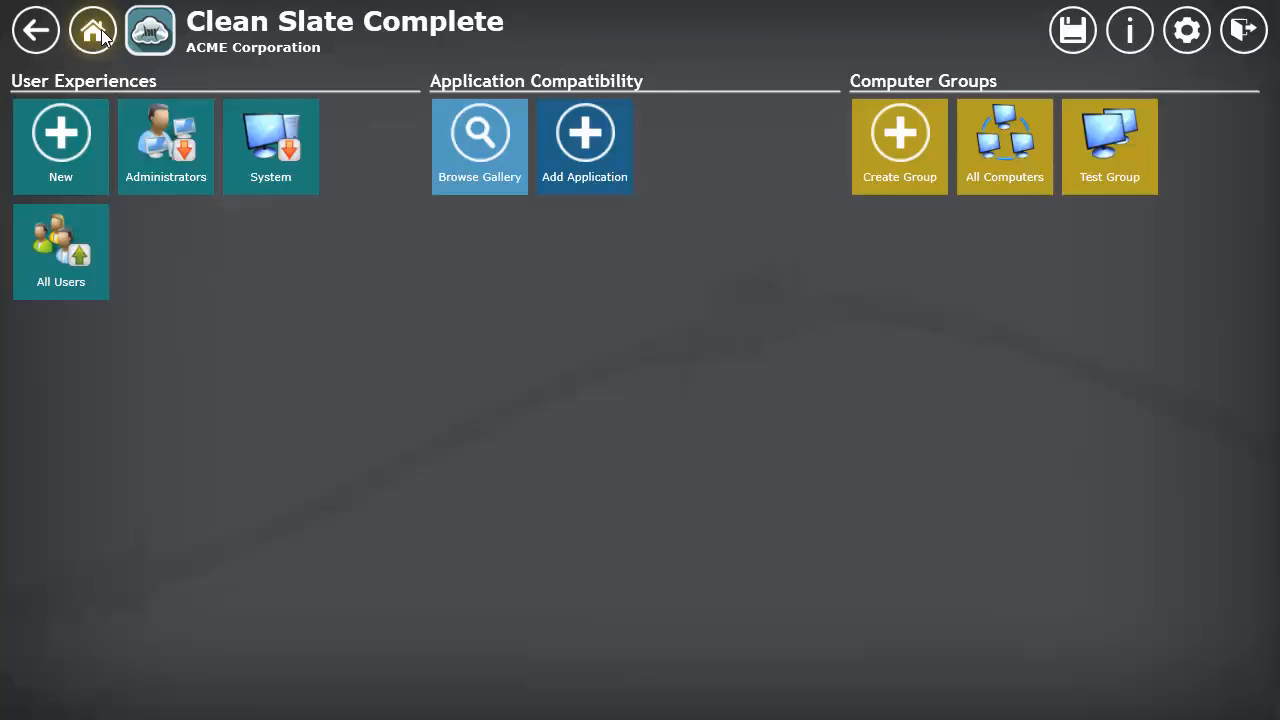
left_click(58, 140)
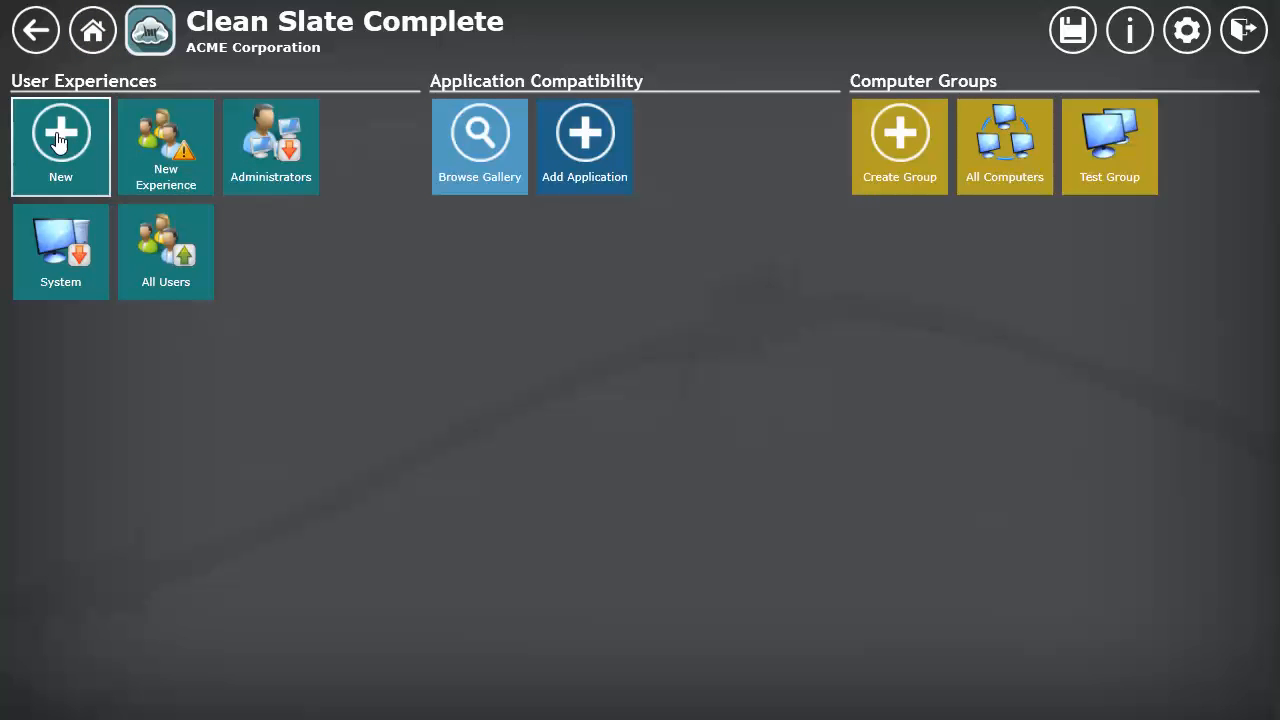
left_click(165, 163)
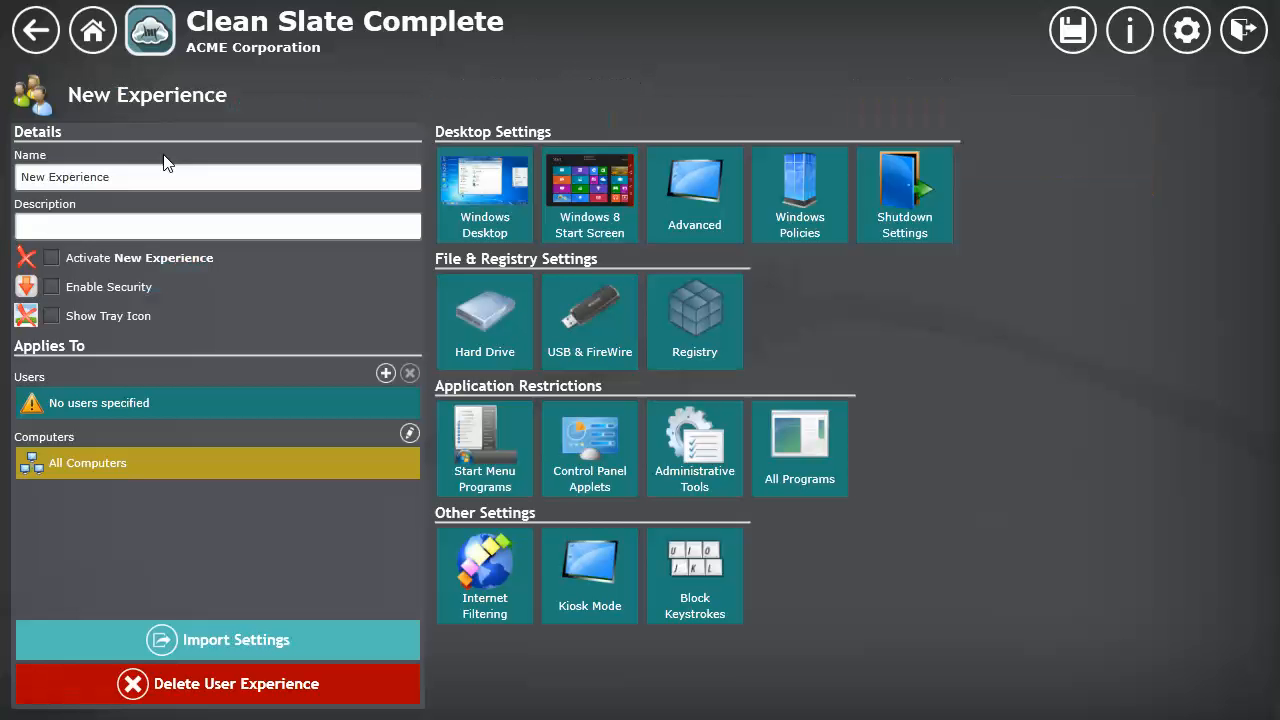
triple_click(108, 177)
type("Test Experien")
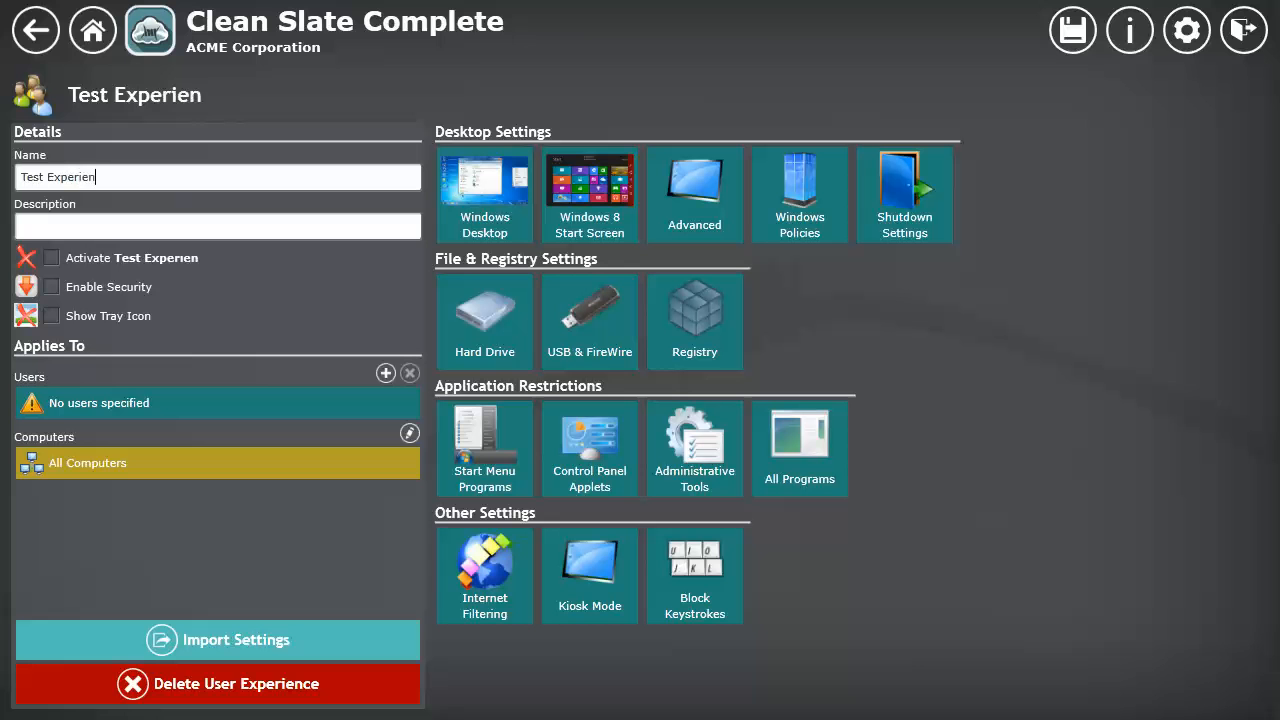
type("ce")
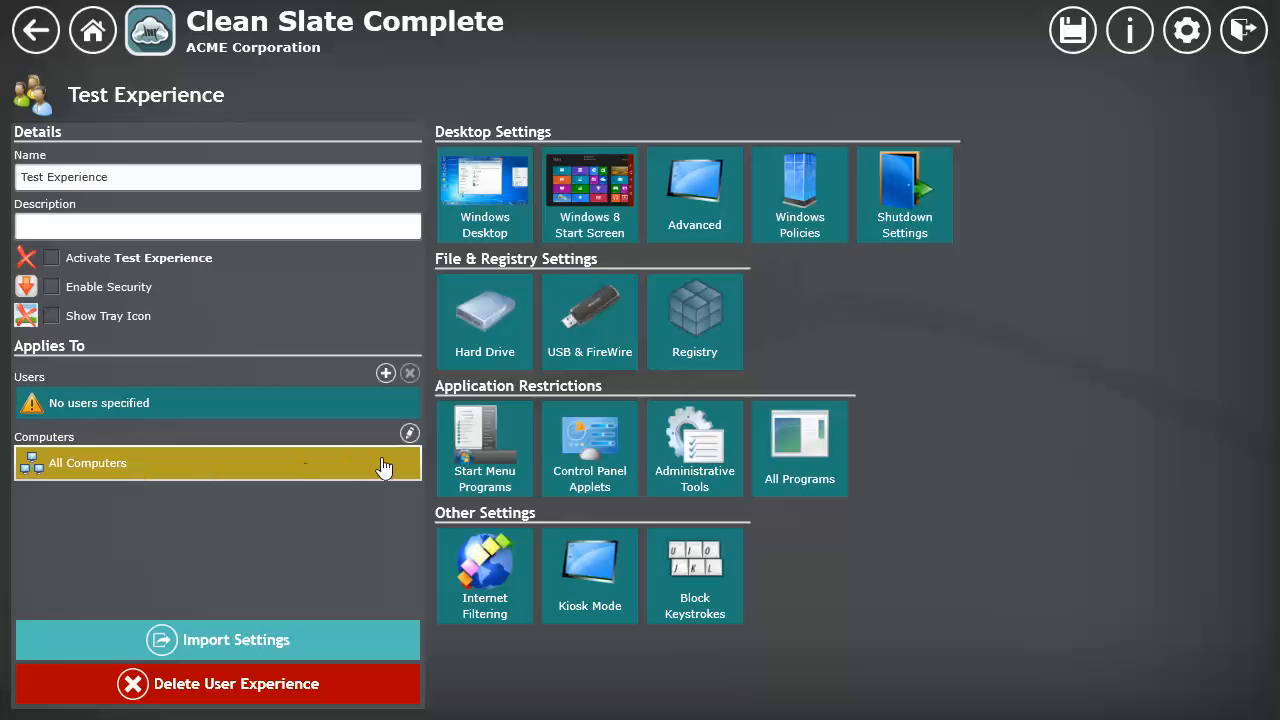
Step: Set Test Group as the computer group that Test Experience applies to
left_click(410, 435)
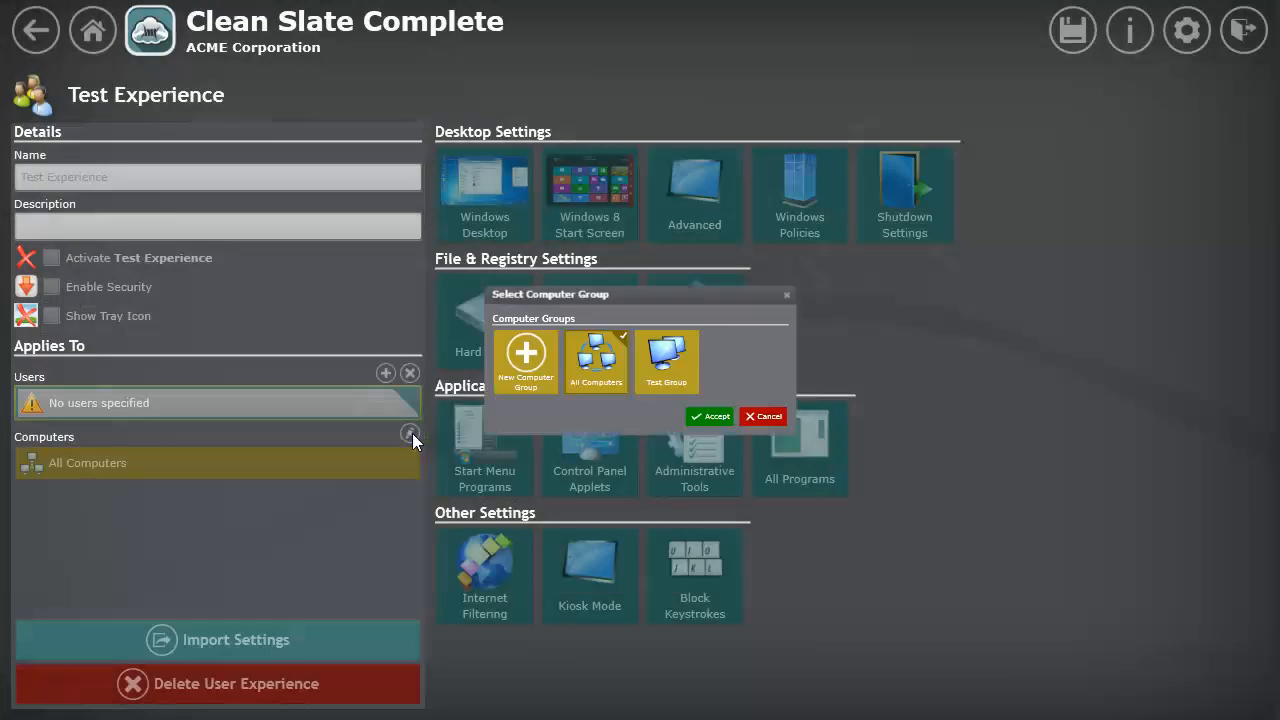
left_click(708, 331)
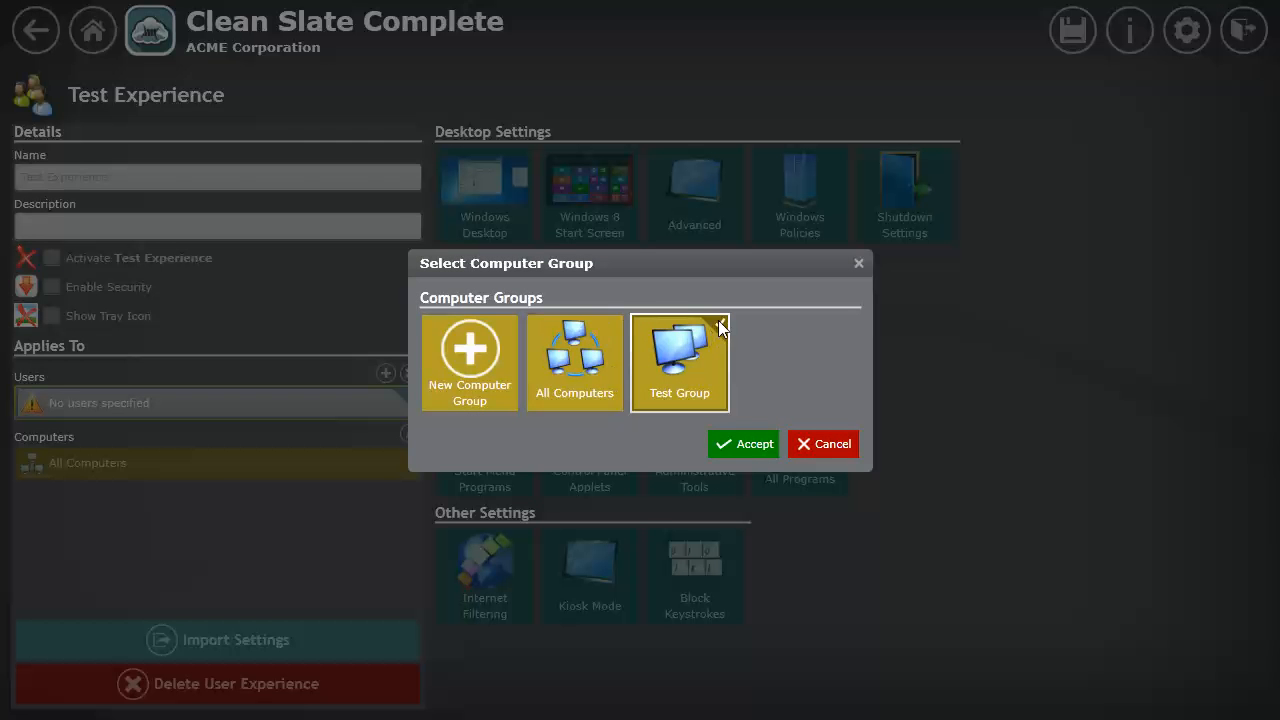
left_click(746, 445)
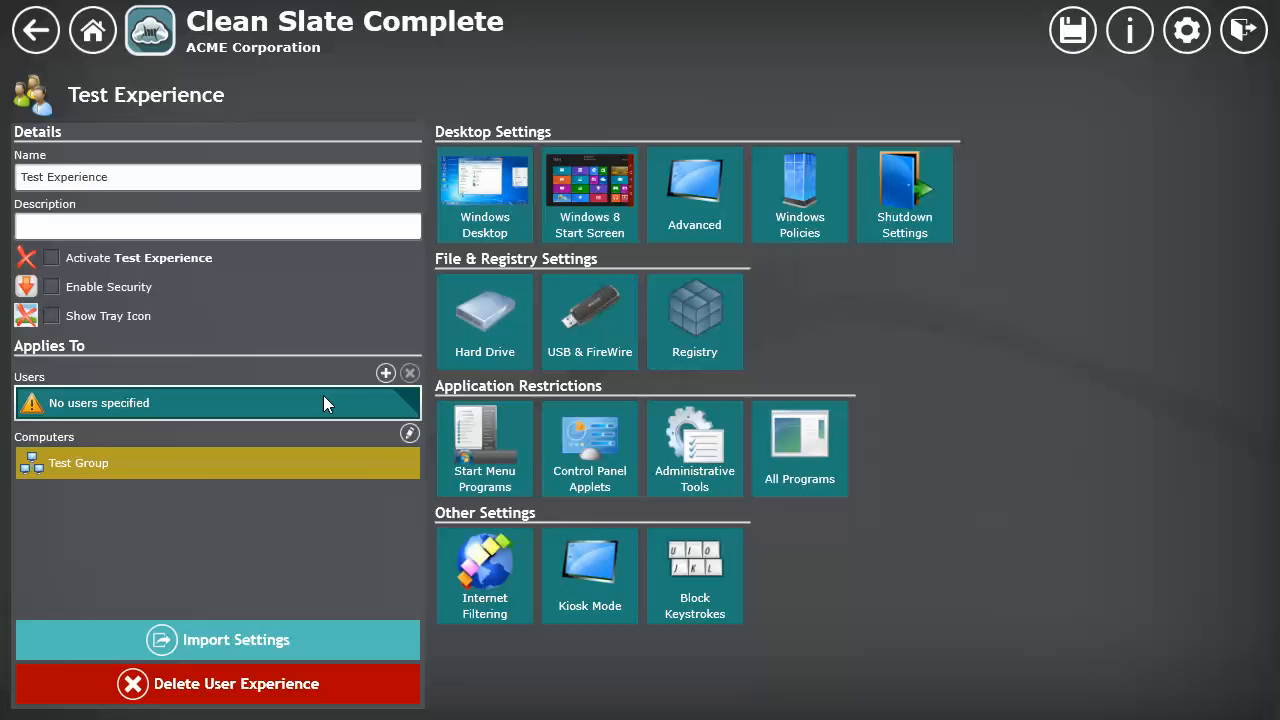
Step: Make Test Experience apply to all users with the Include All Users option
left_click(385, 377)
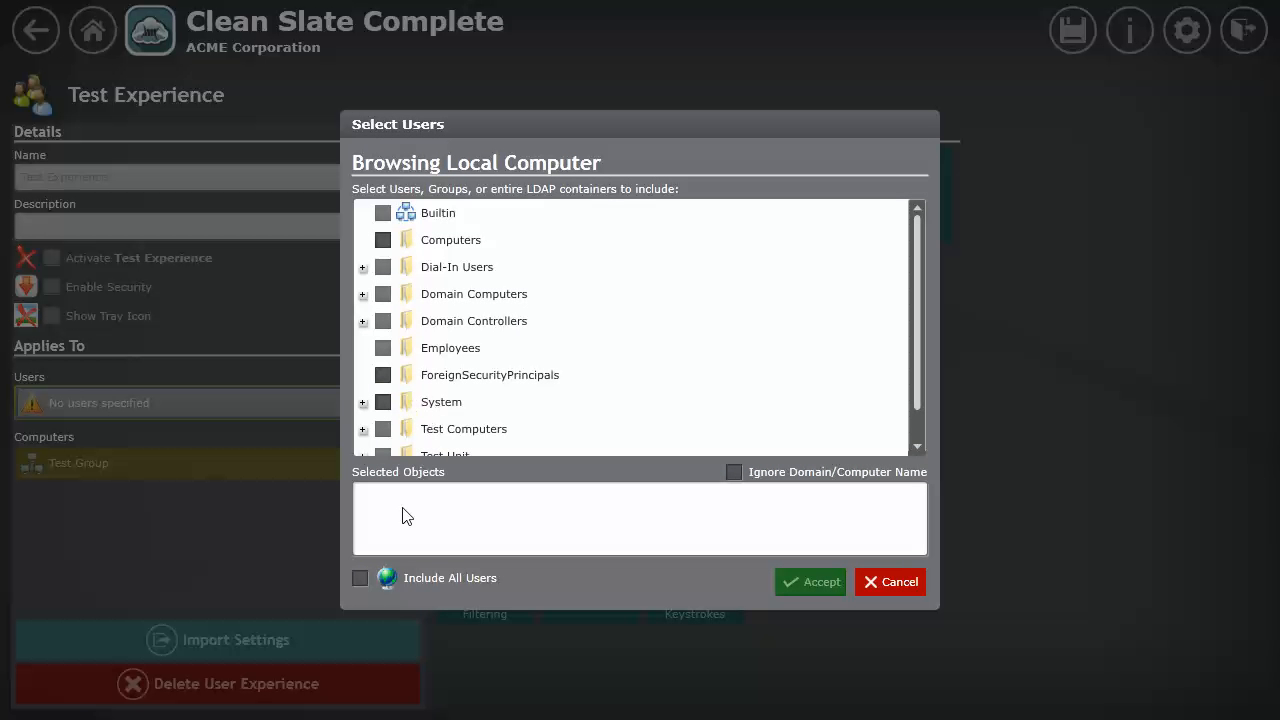
left_click(359, 577)
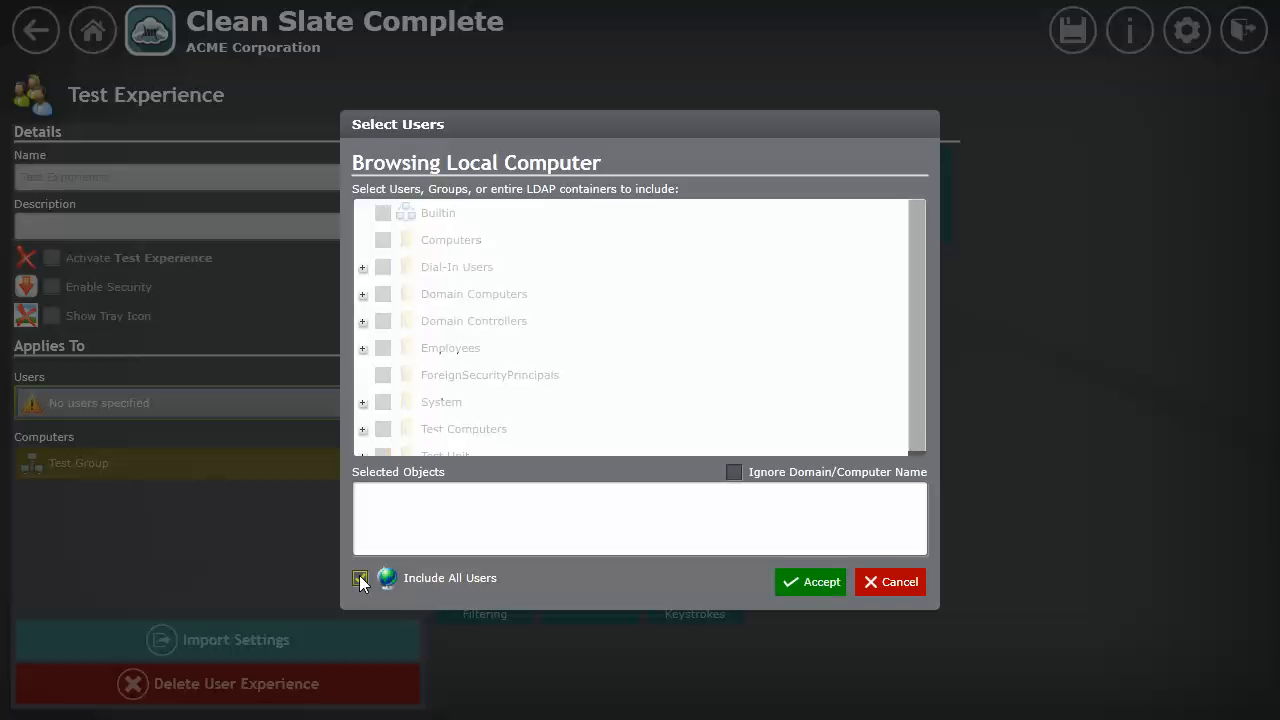
left_click(815, 586)
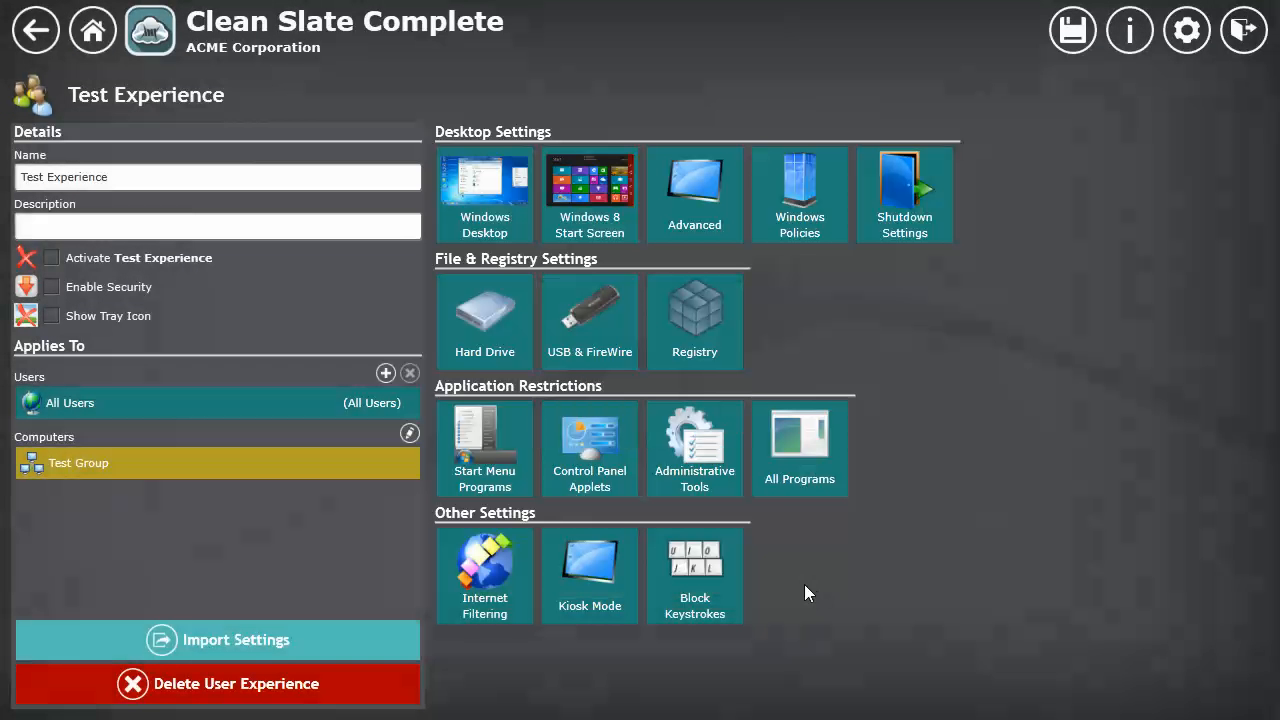
left_click(113, 404)
left_click(97, 465)
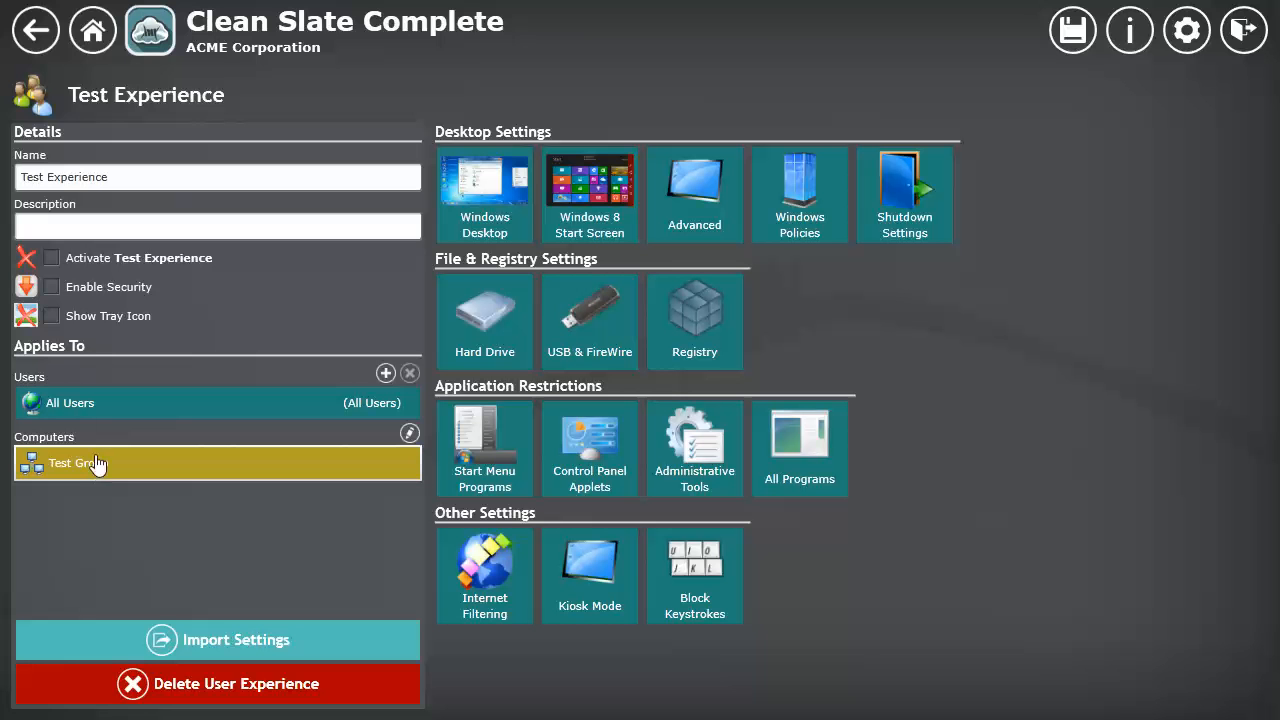
Step: Activate Test Experience with security enabled and import the settings of the All Users experience into it
left_click(48, 252)
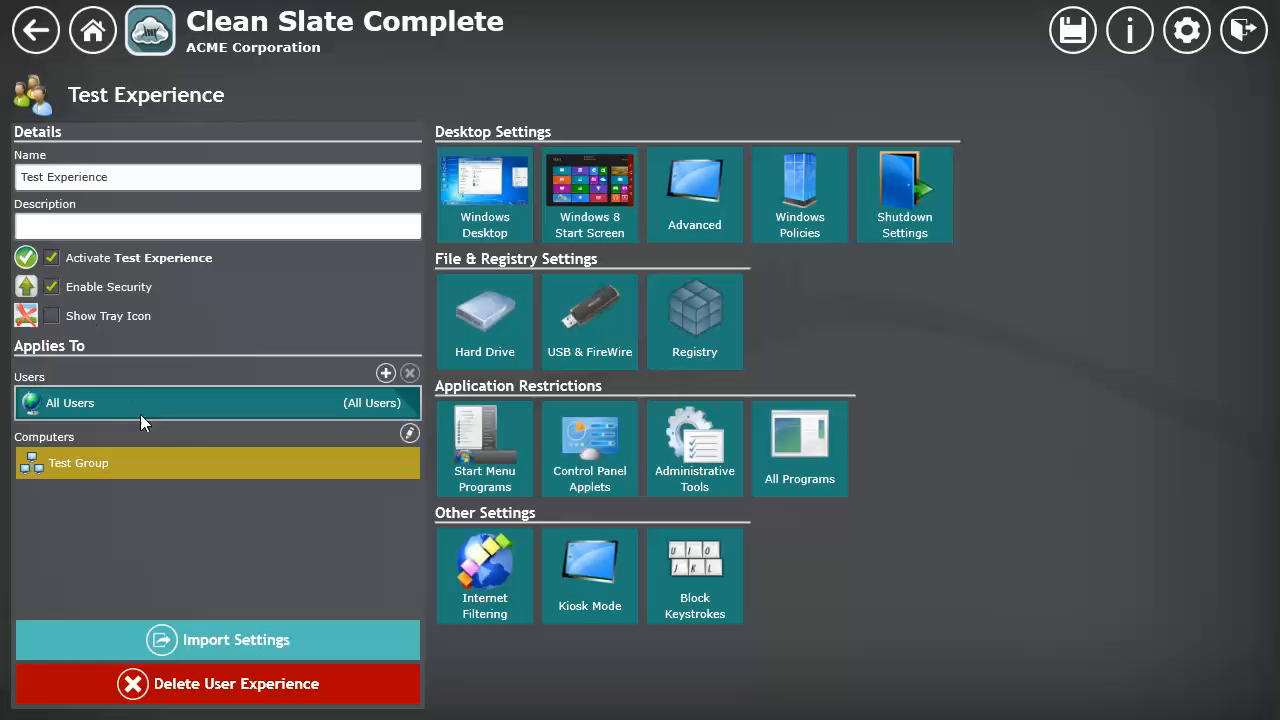
left_click(223, 646)
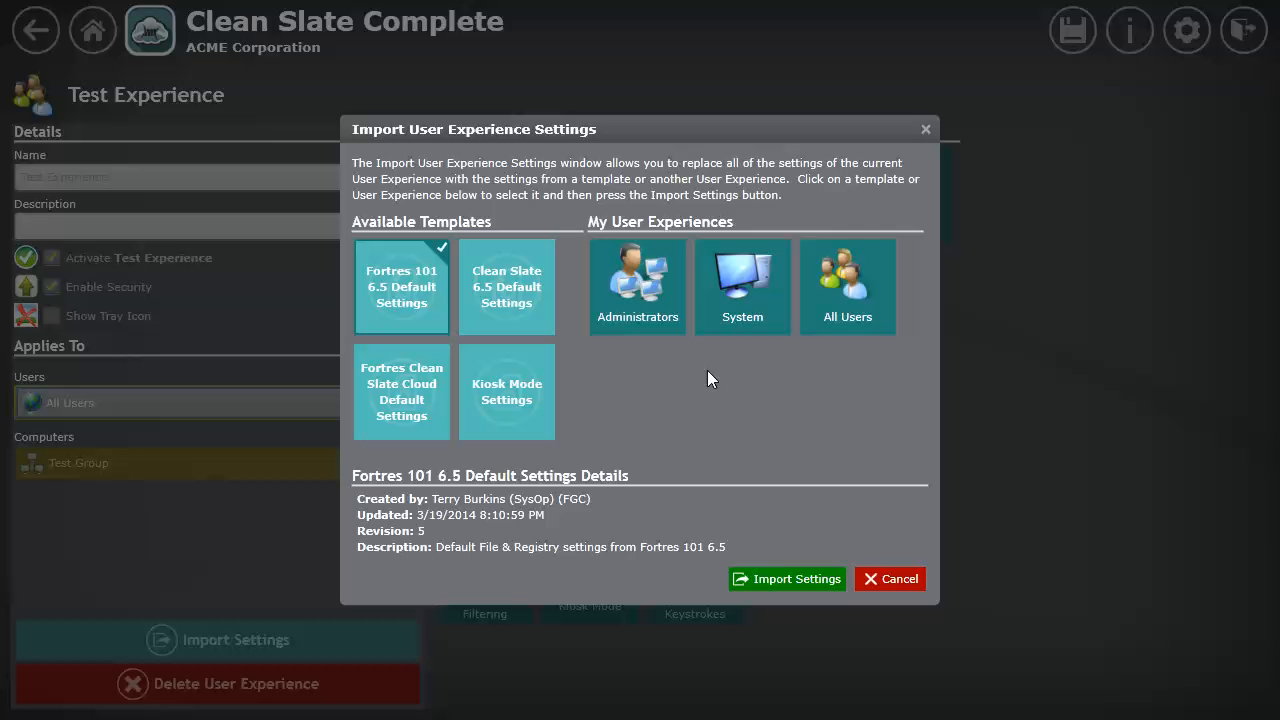
left_click(886, 250)
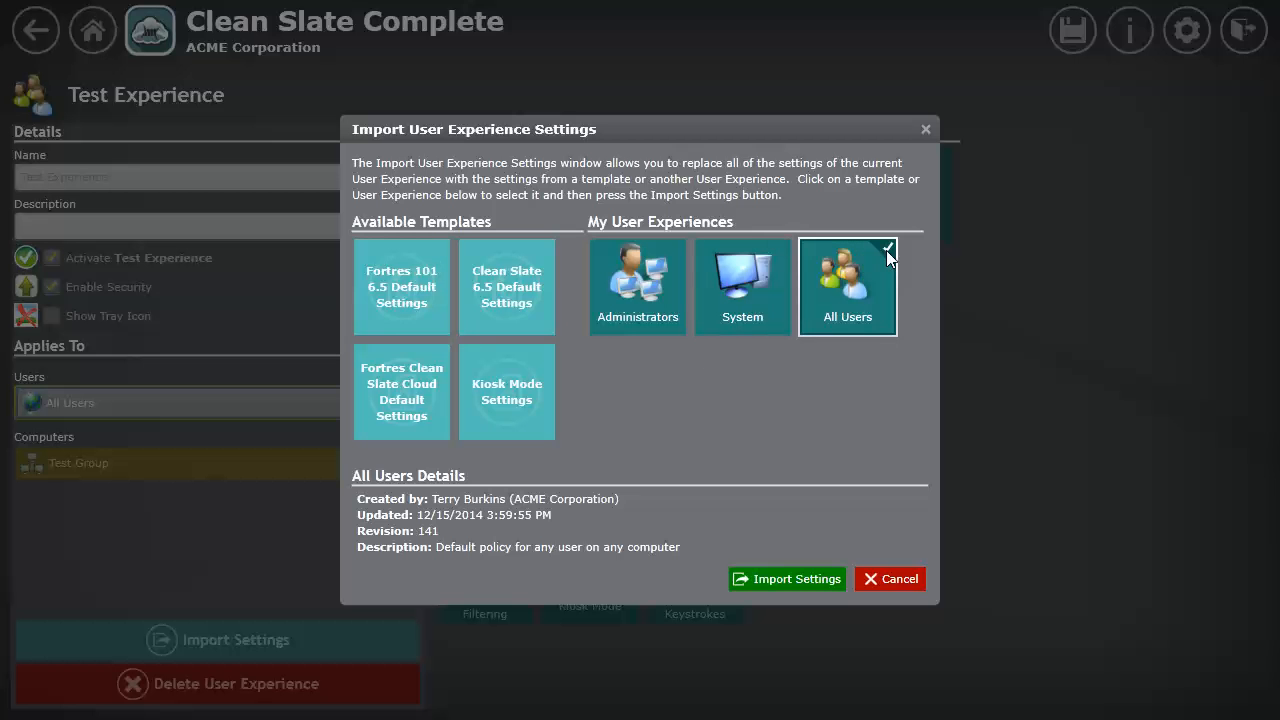
left_click(787, 580)
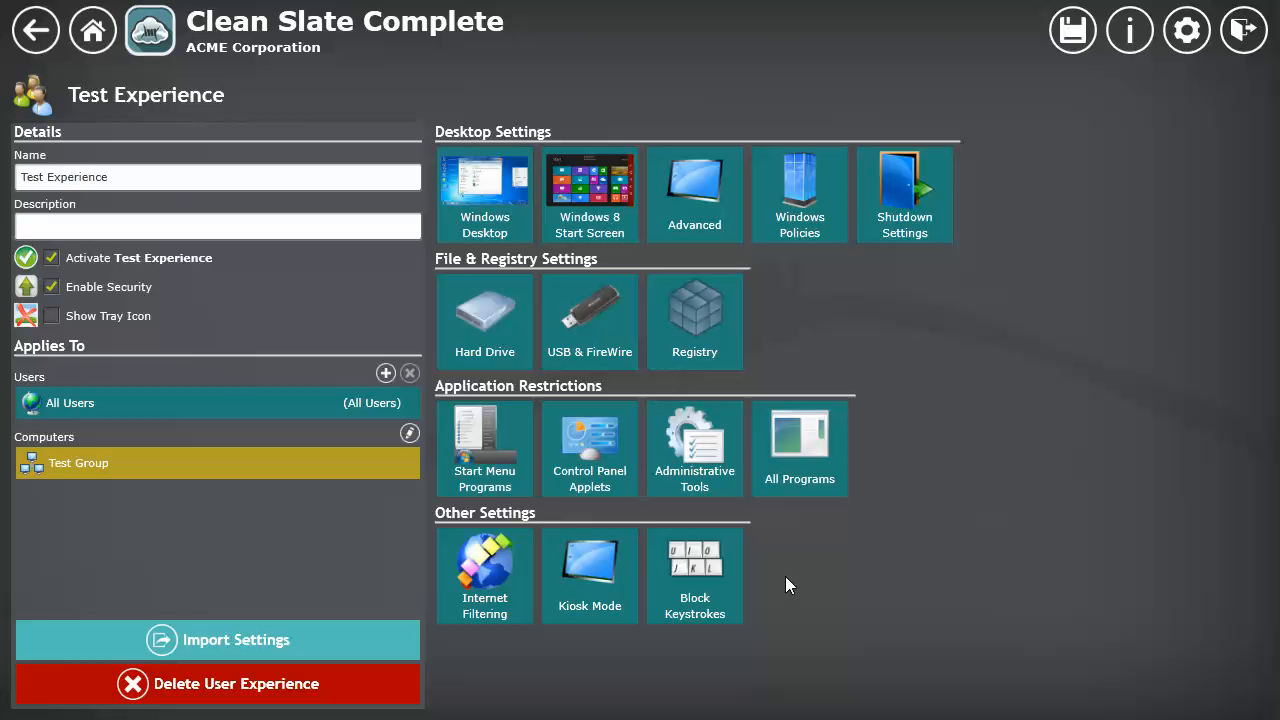
Step: In Test Experience's Windows Desktop settings, stop disabling navigation buttons, breadcrumb bar, Explorer search, Explorer windows, and the favorites pane and toolbar, and save
left_click(481, 194)
left_click(284, 121)
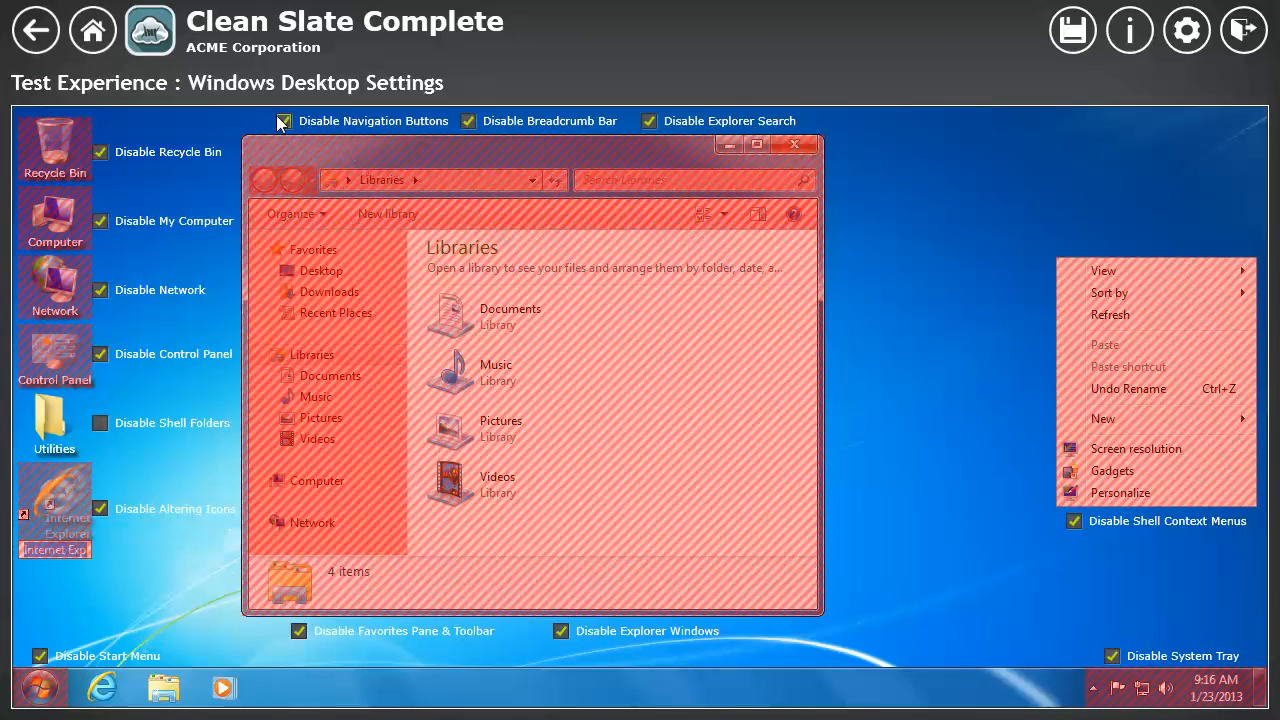
left_click(469, 121)
left_click(650, 121)
left_click(561, 631)
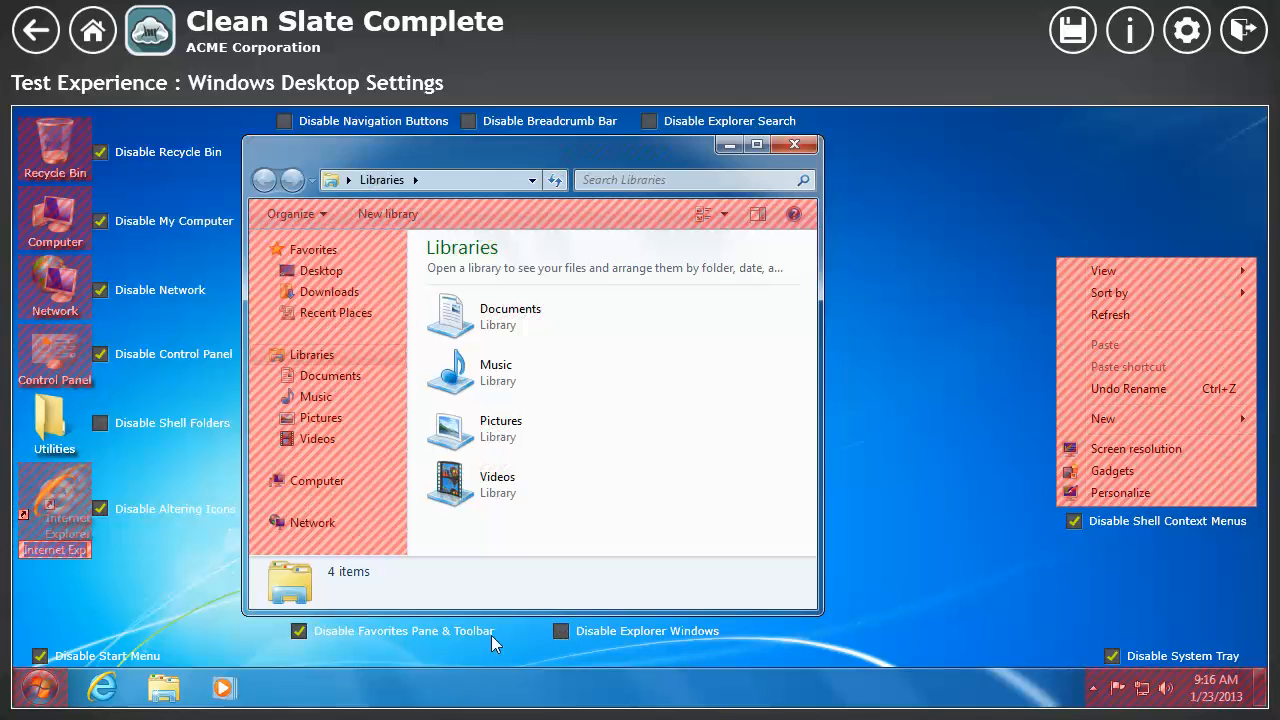
left_click(298, 632)
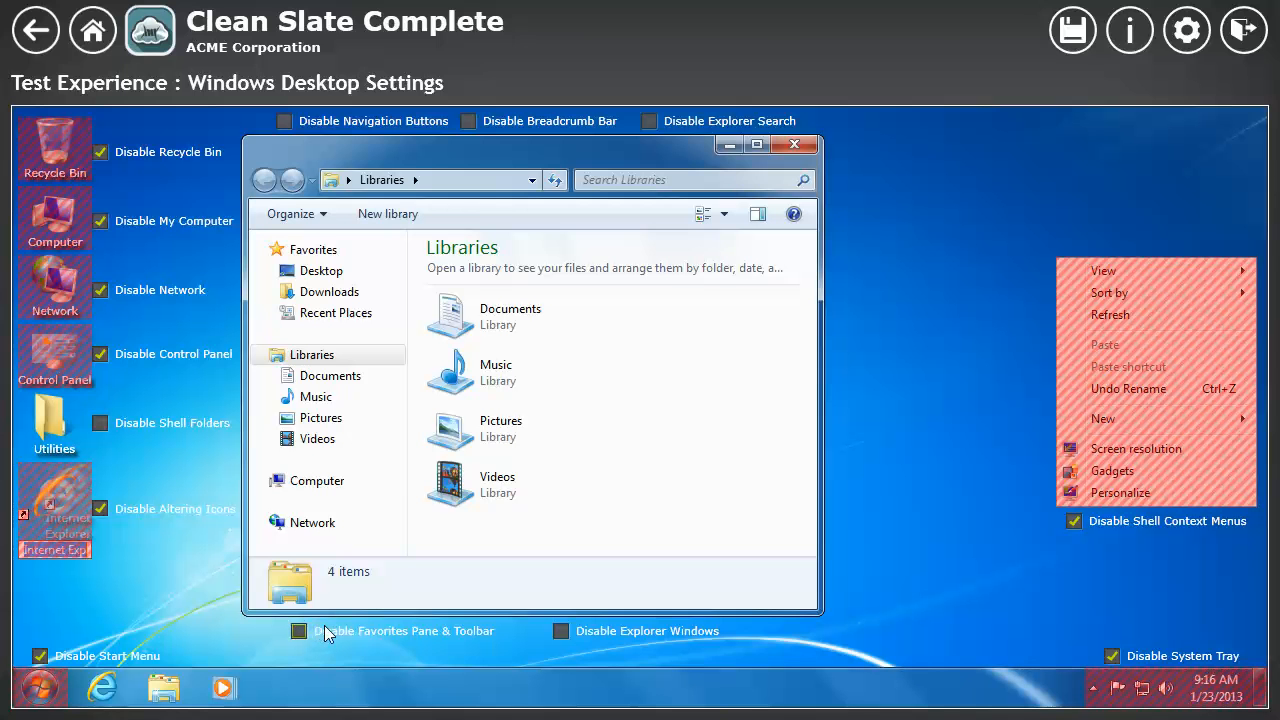
left_click(1075, 40)
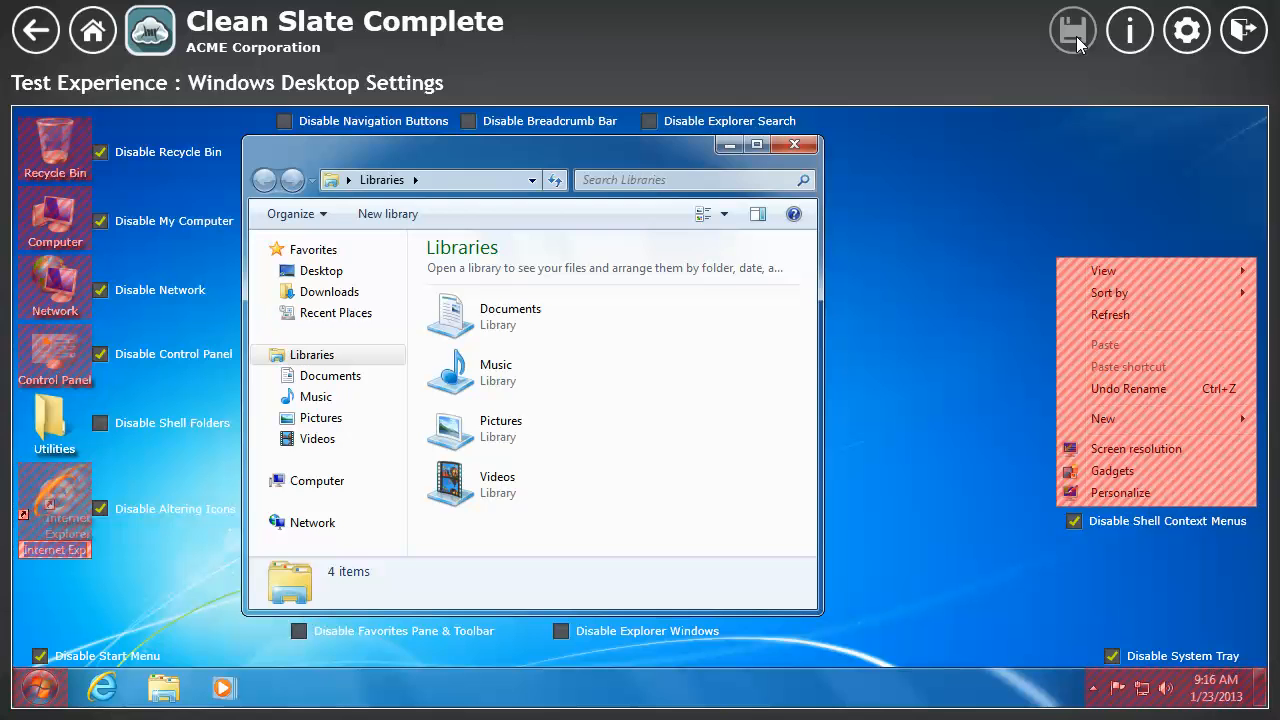
Step: Import the settings of Test Experience into the All Users experience
left_click(94, 32)
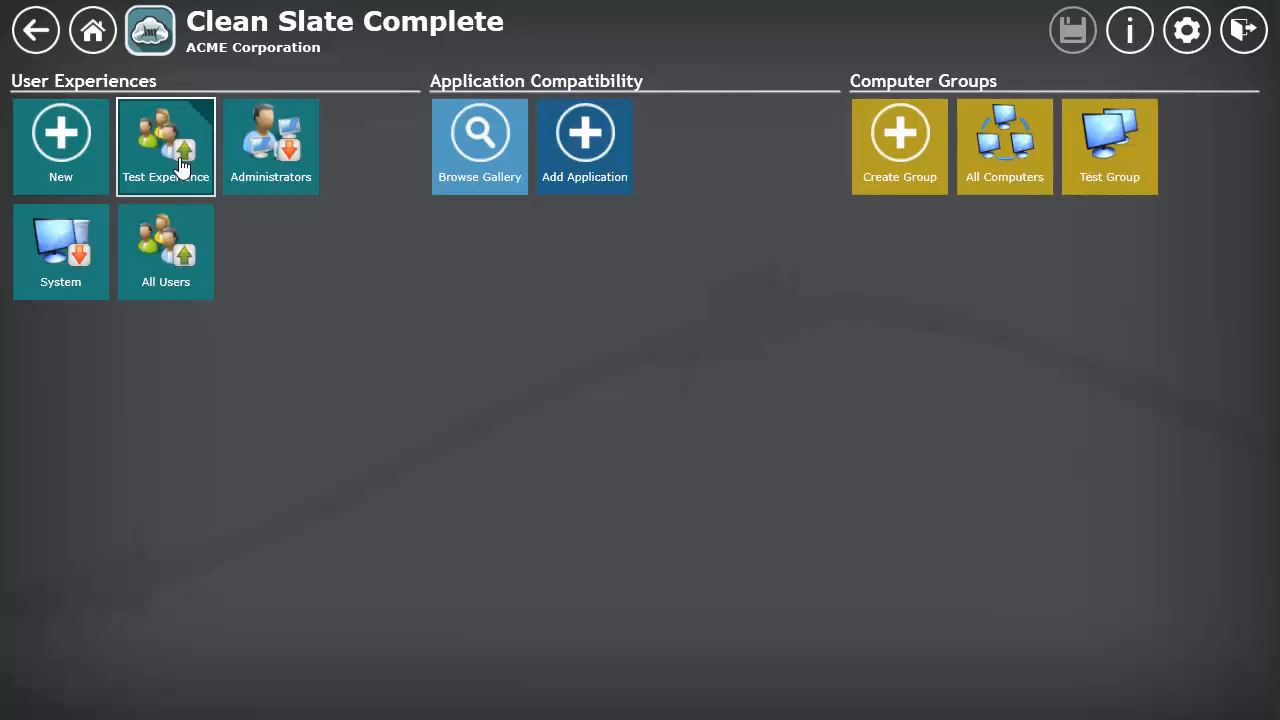
left_click(161, 258)
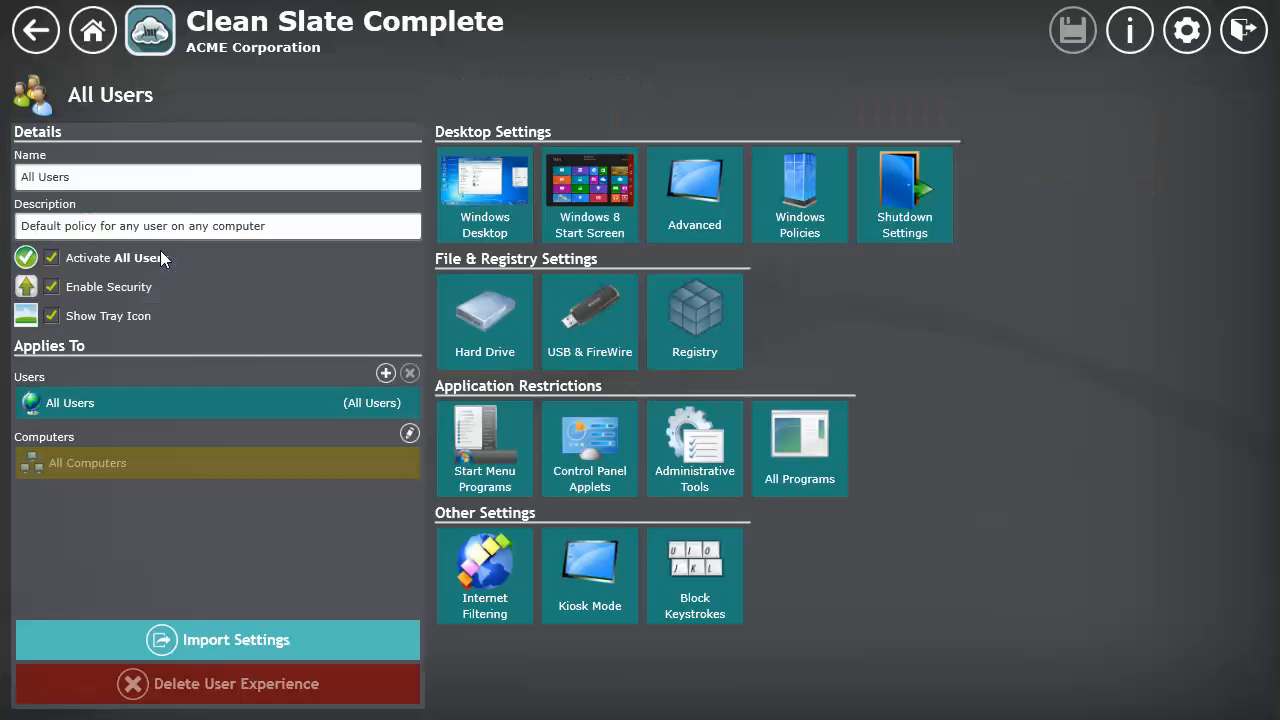
left_click(214, 640)
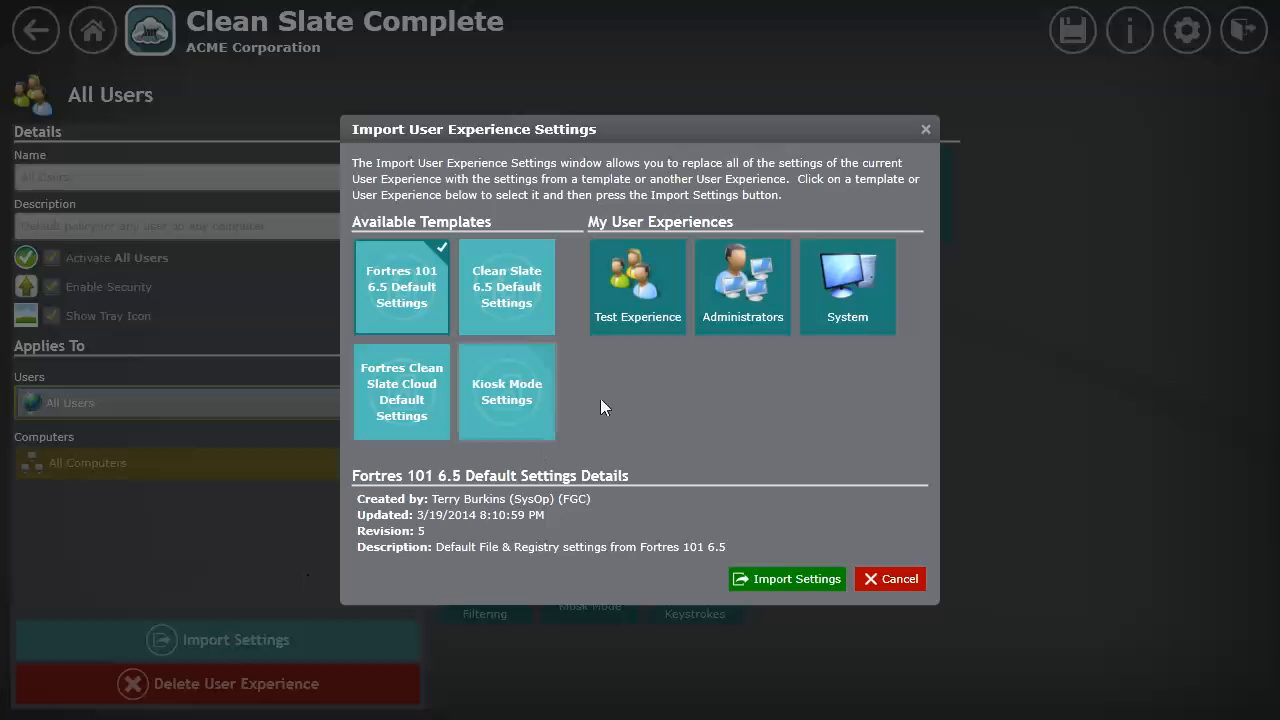
left_click(655, 300)
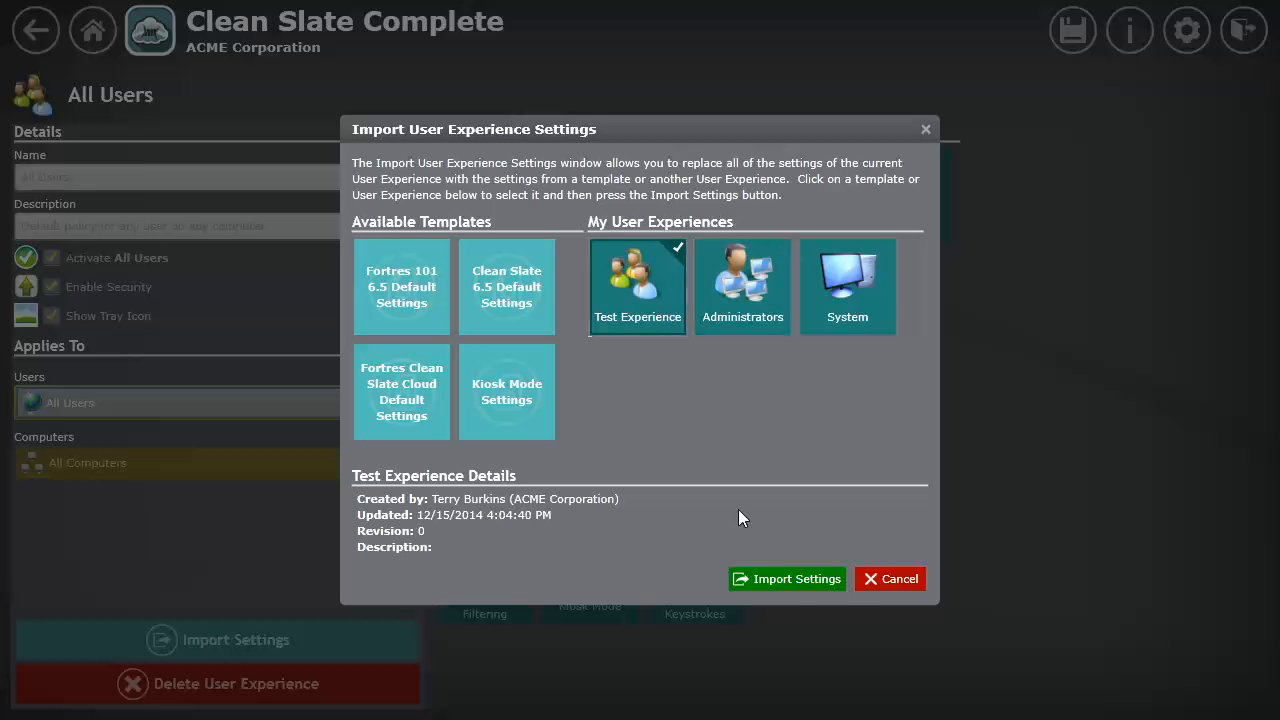
left_click(795, 587)
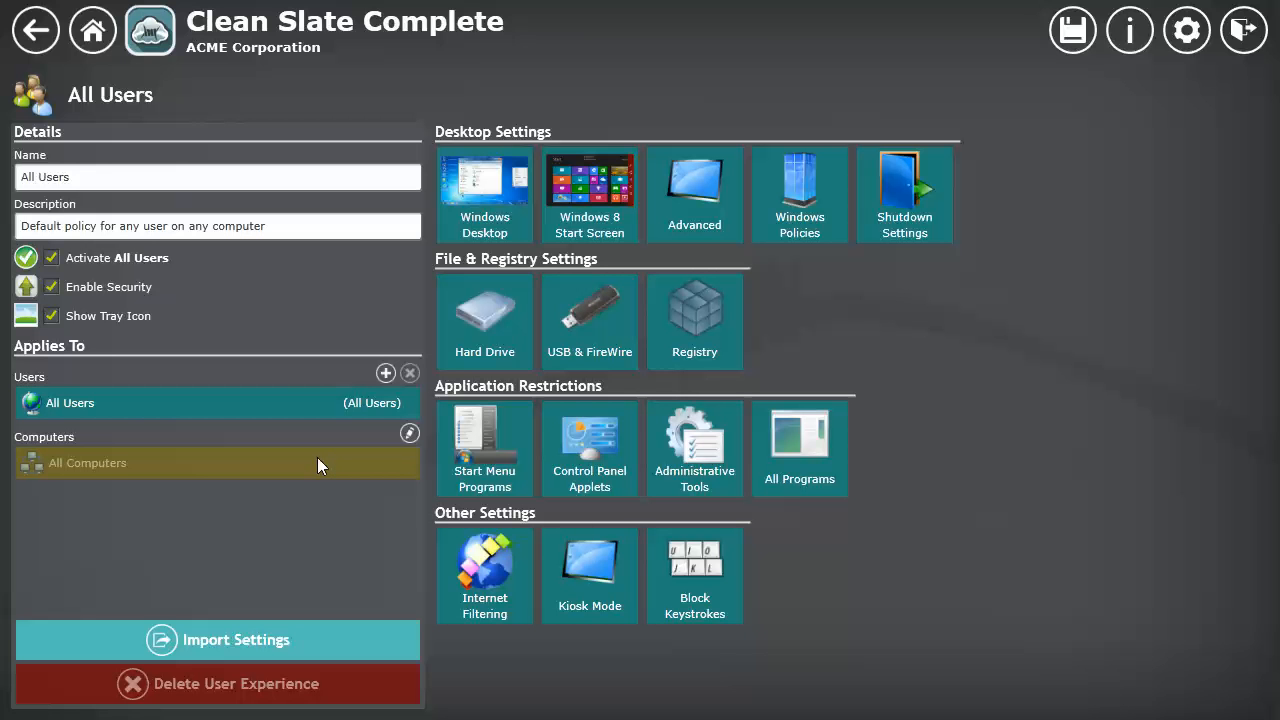
Step: Check which computers belong to Test Group and which users and computers Test Experience applies to
left_click(92, 30)
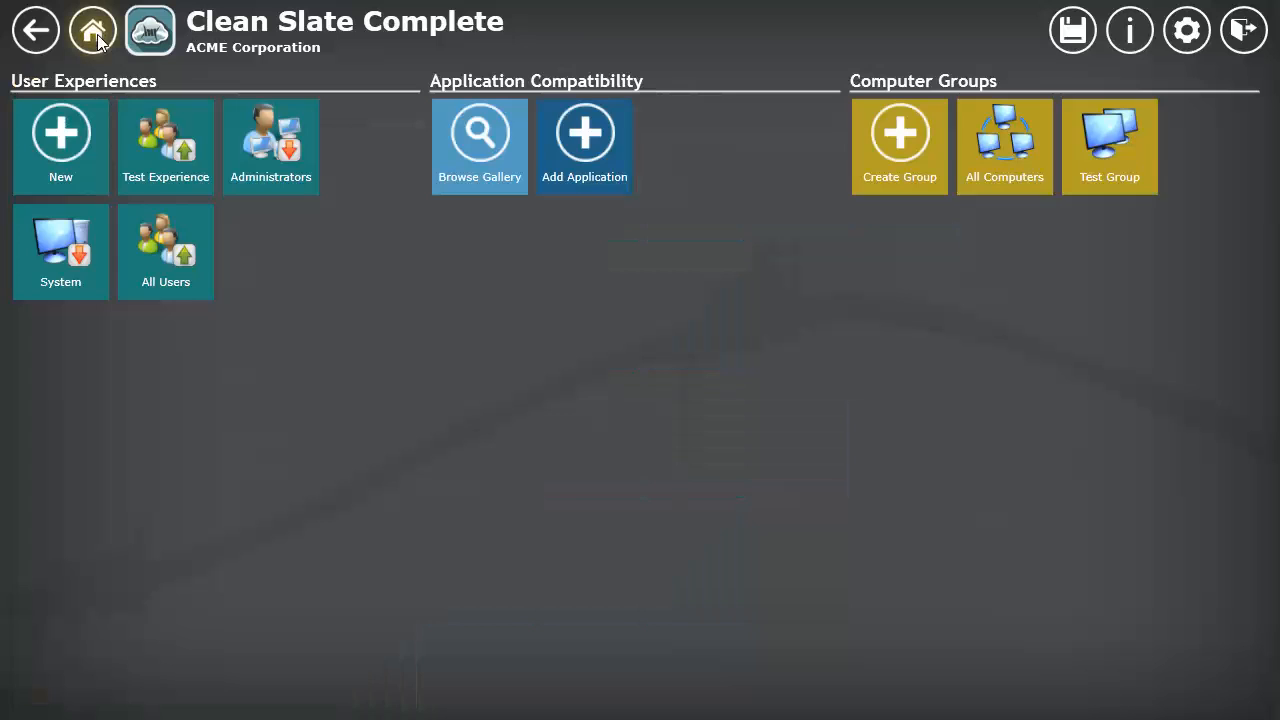
left_click(1090, 180)
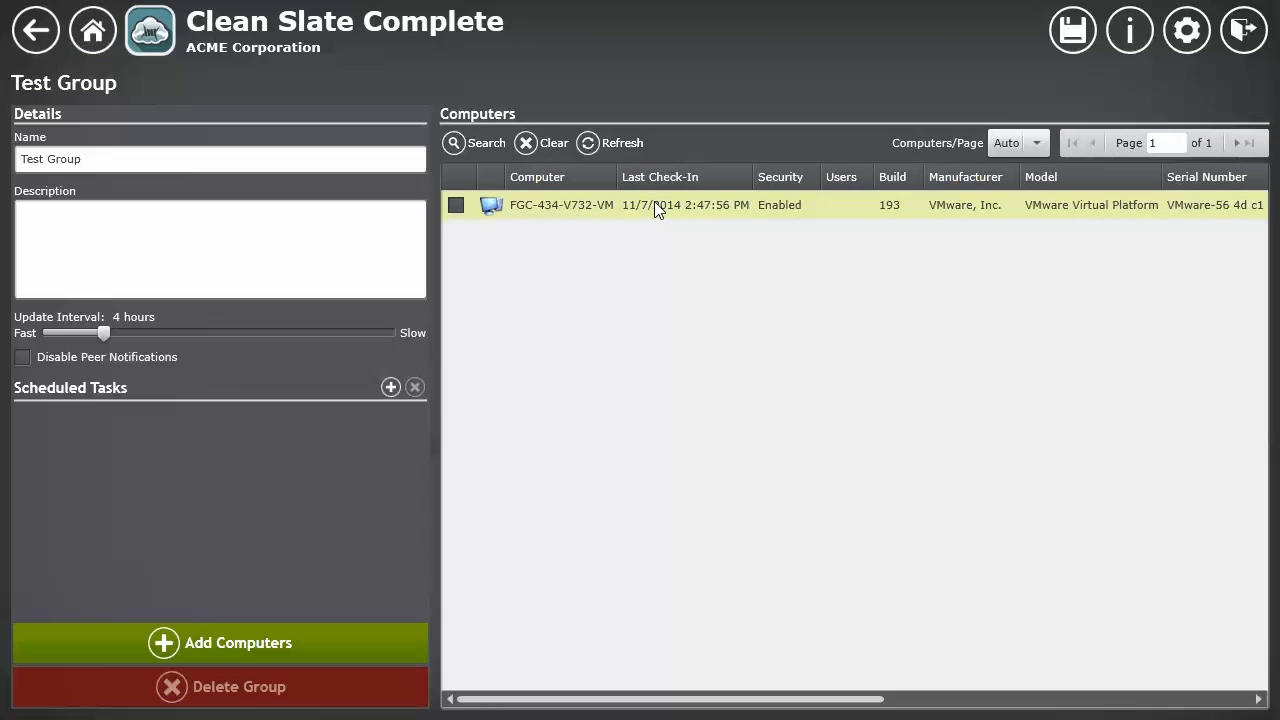
left_click(94, 34)
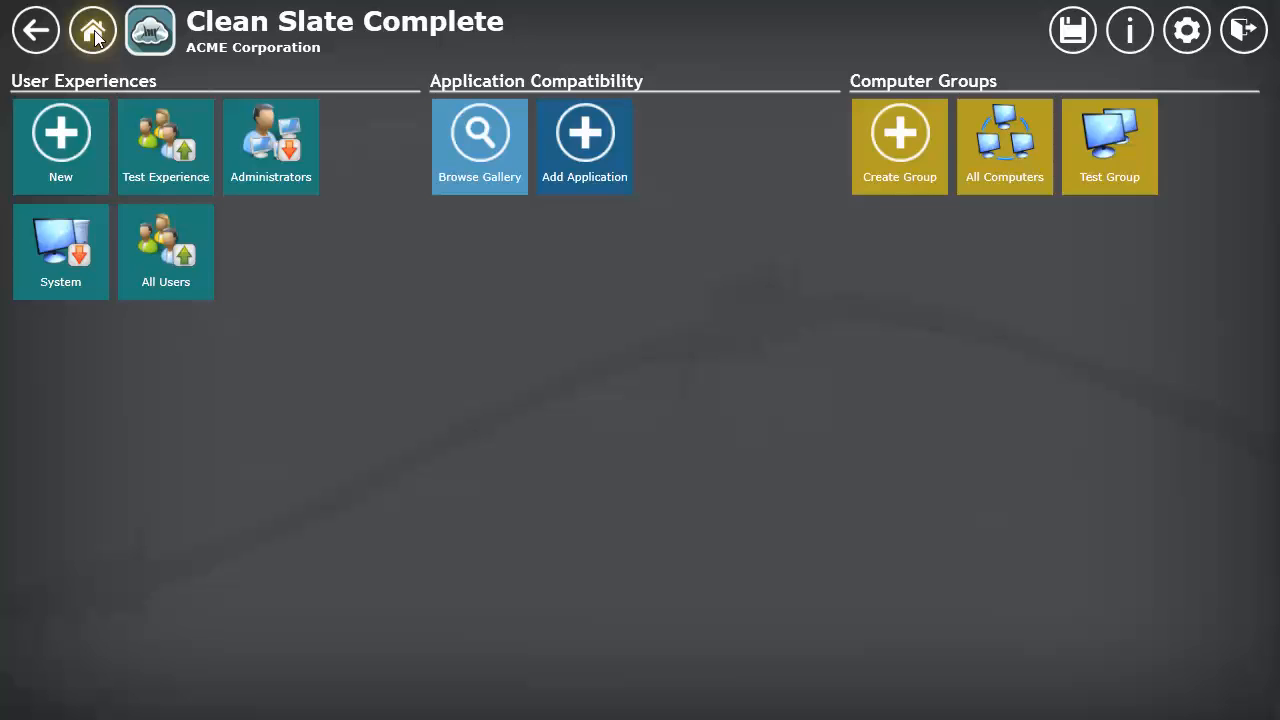
left_click(152, 144)
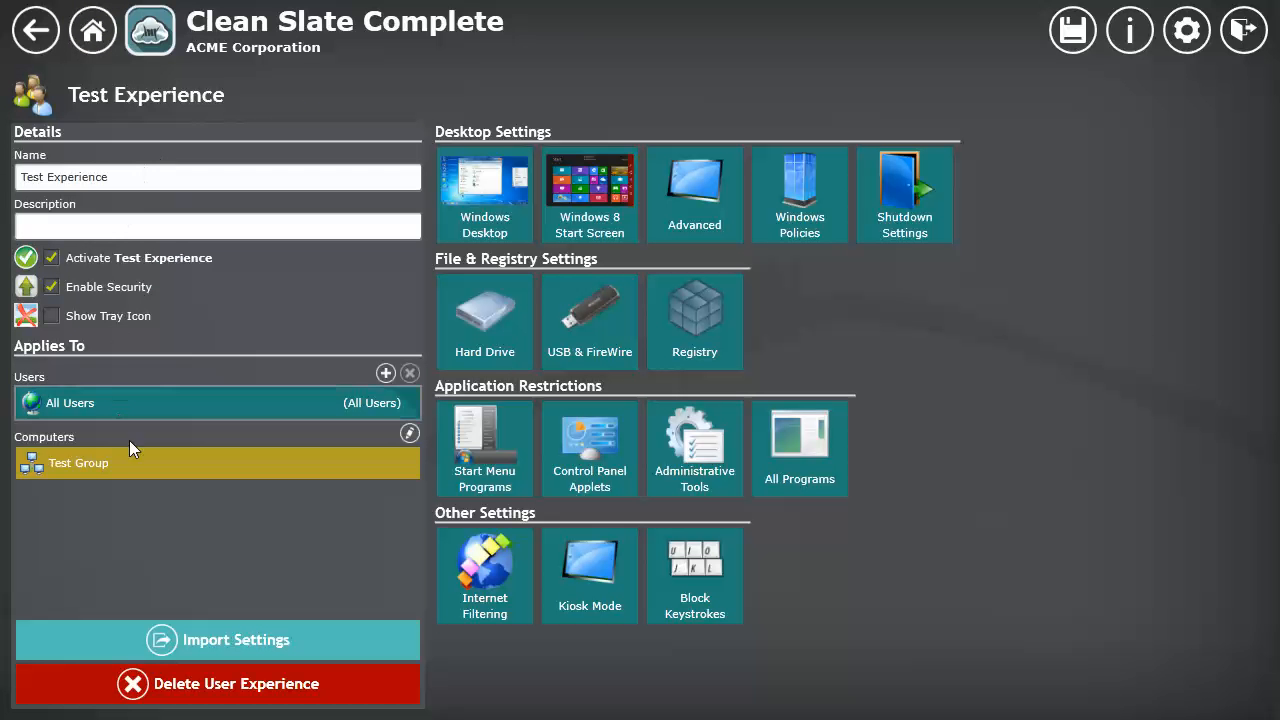